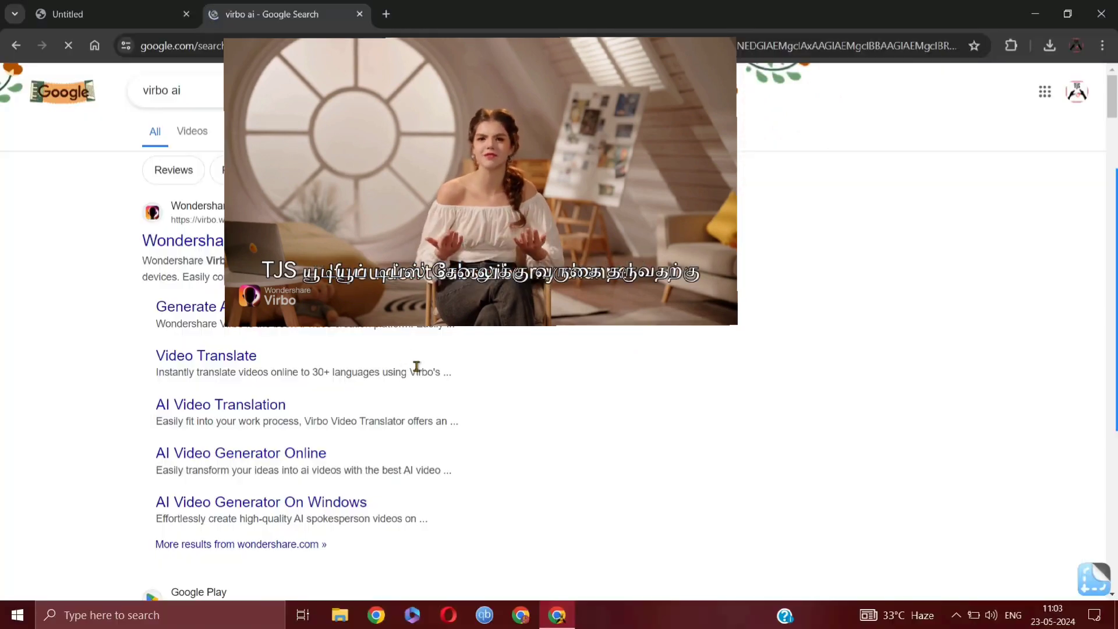
Step: Open the Wondershare Virbo website from the search results and log in on the Virbo home page
{"action": "left_click", "coordinate": [295, 244]}
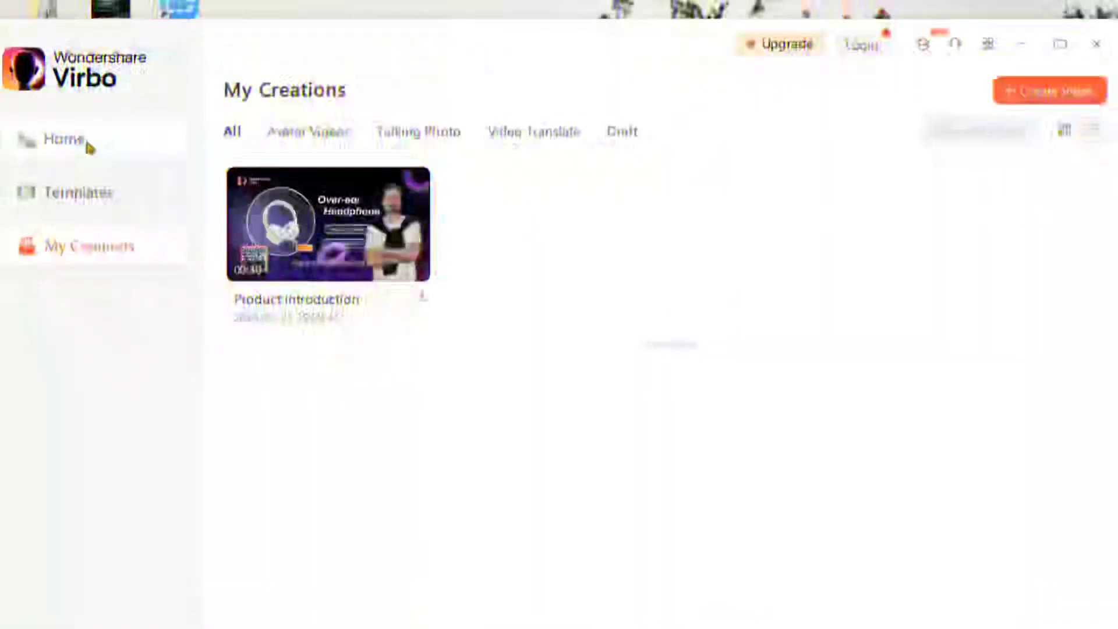
{"action": "left_click", "coordinate": [85, 145]}
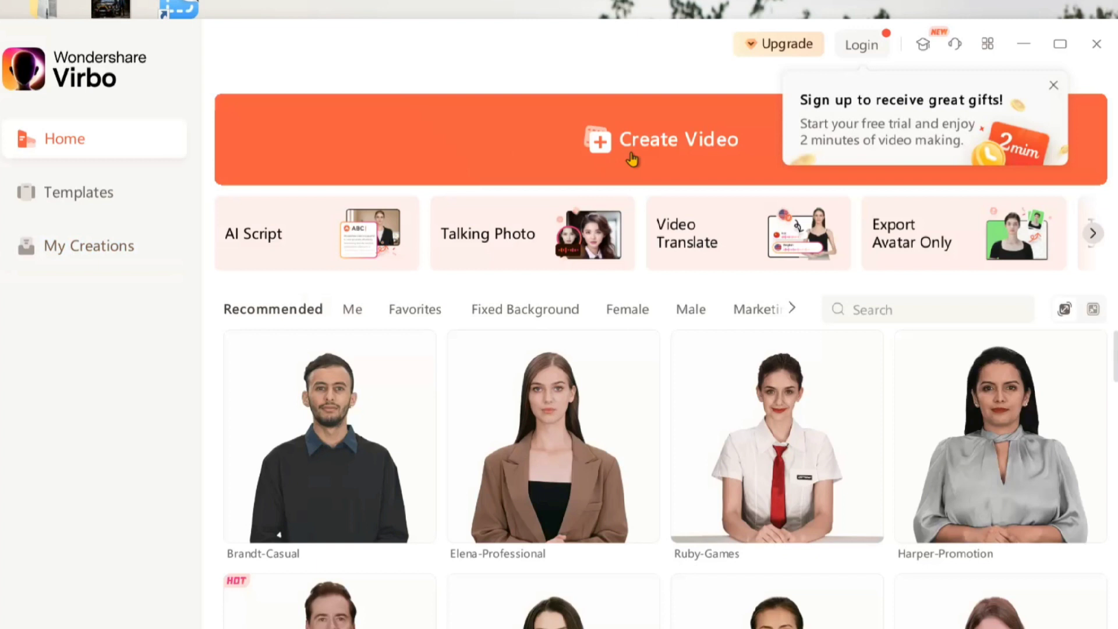
{"action": "left_click", "coordinate": [868, 46]}
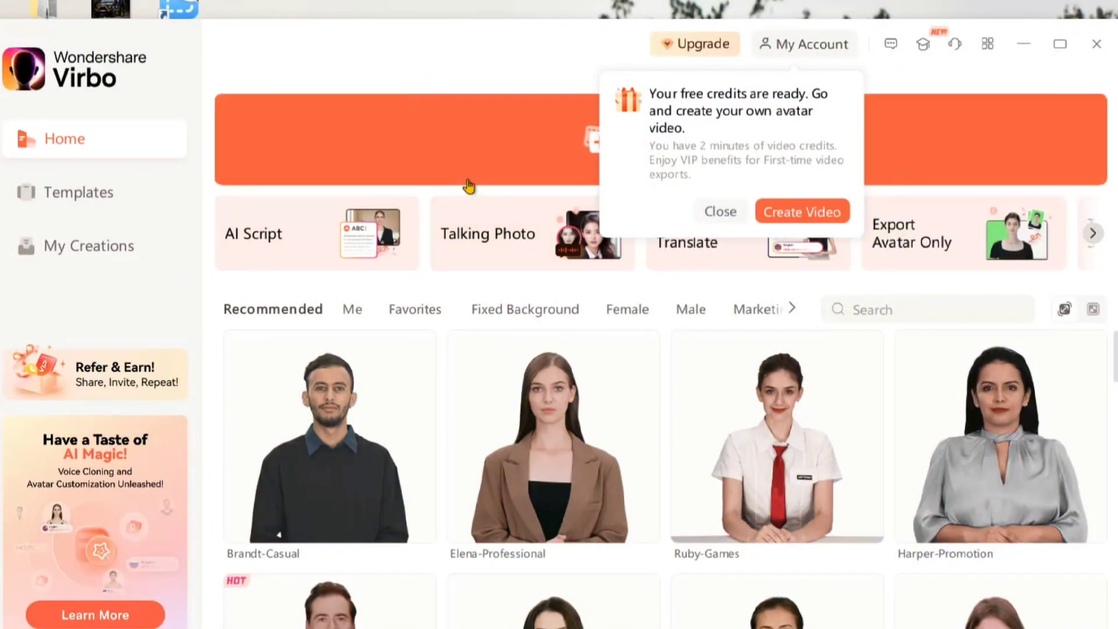
{"action": "left_click", "coordinate": [721, 211]}
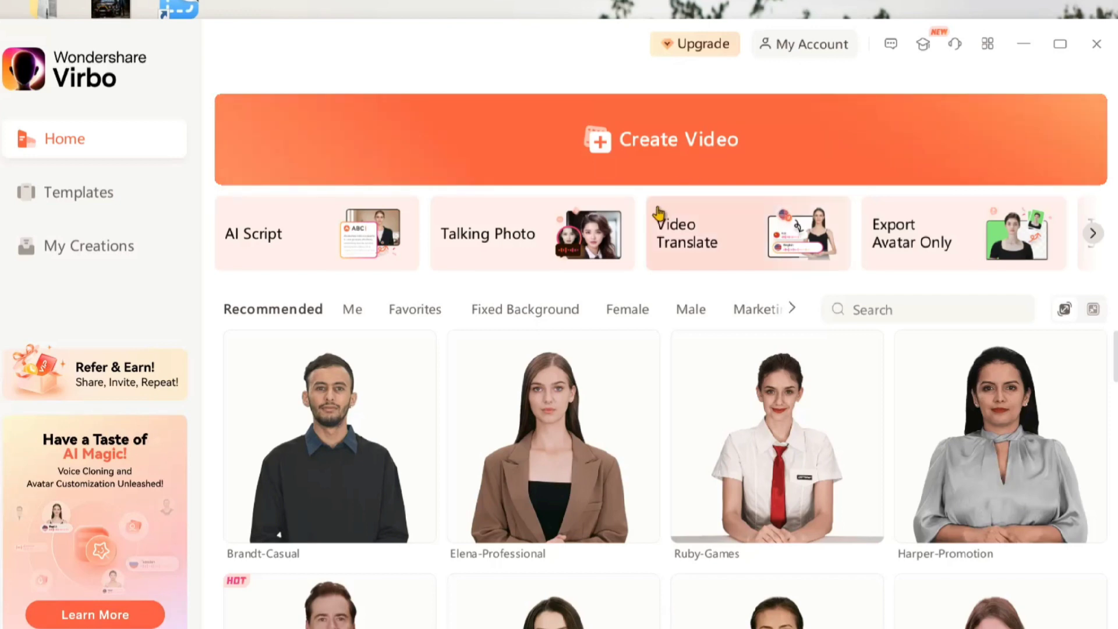
Step: Create a new video in Landscape 16:9 and dismiss the upgrade notice
{"action": "left_click", "coordinate": [651, 124]}
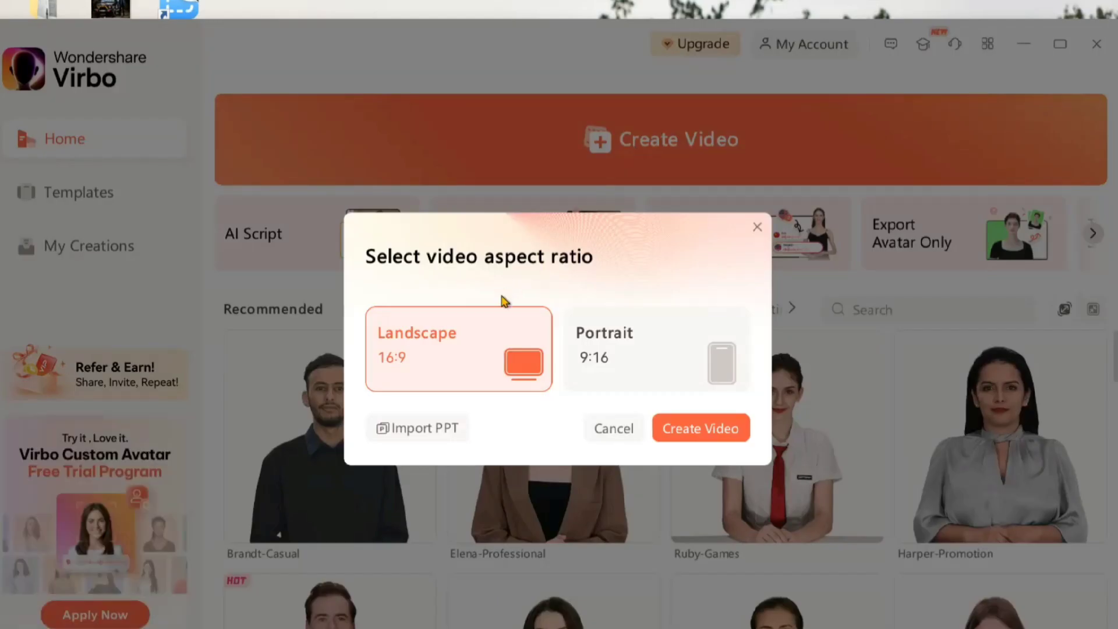
{"action": "left_click", "coordinate": [689, 435]}
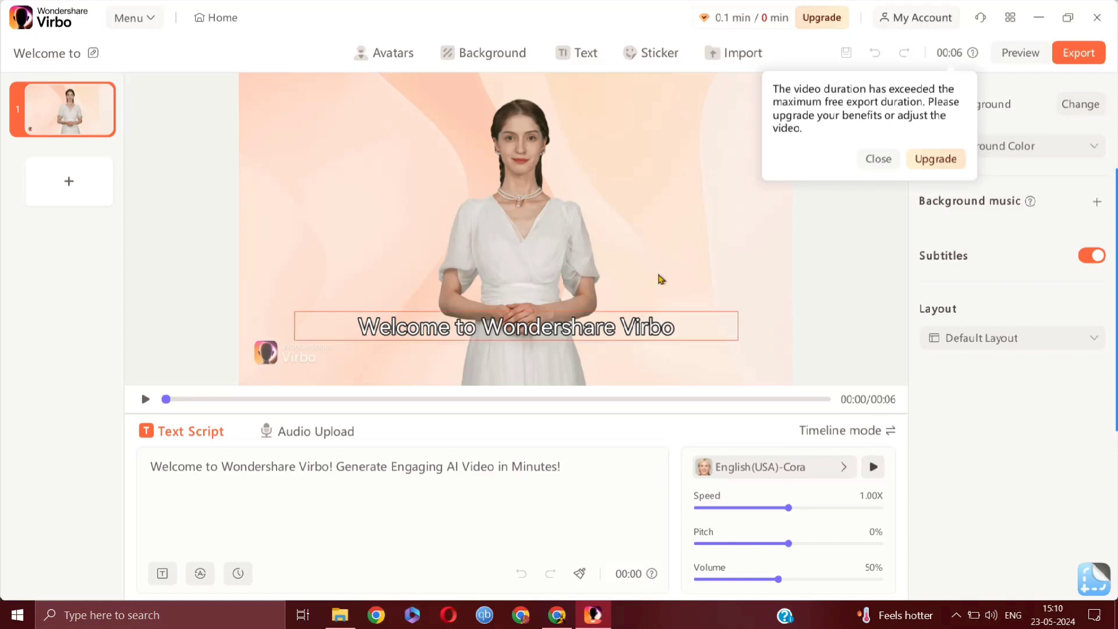
{"action": "left_click", "coordinate": [875, 159]}
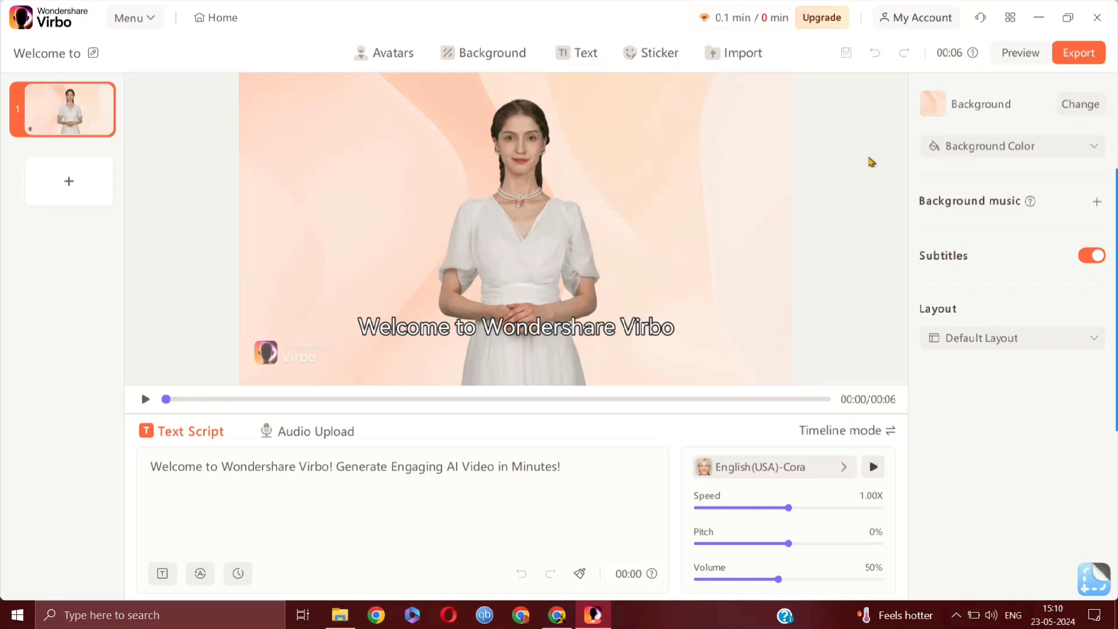
Step: Change the presenter to the Audrey - Blogger avatar from the Fixed Background category
{"action": "left_click", "coordinate": [387, 55]}
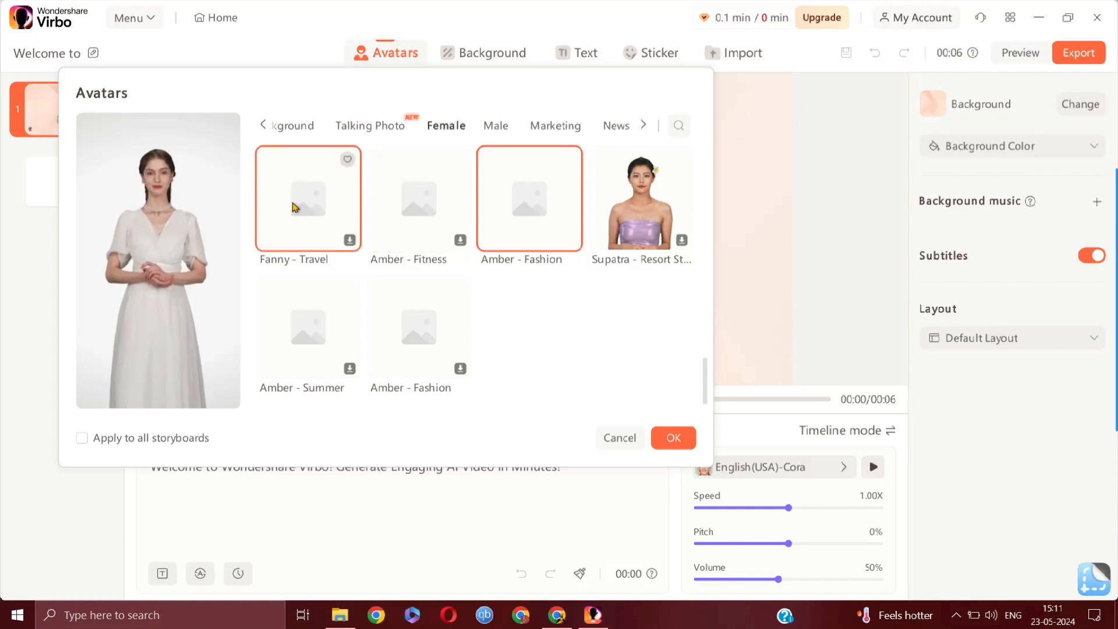
{"action": "left_click", "coordinate": [284, 126]}
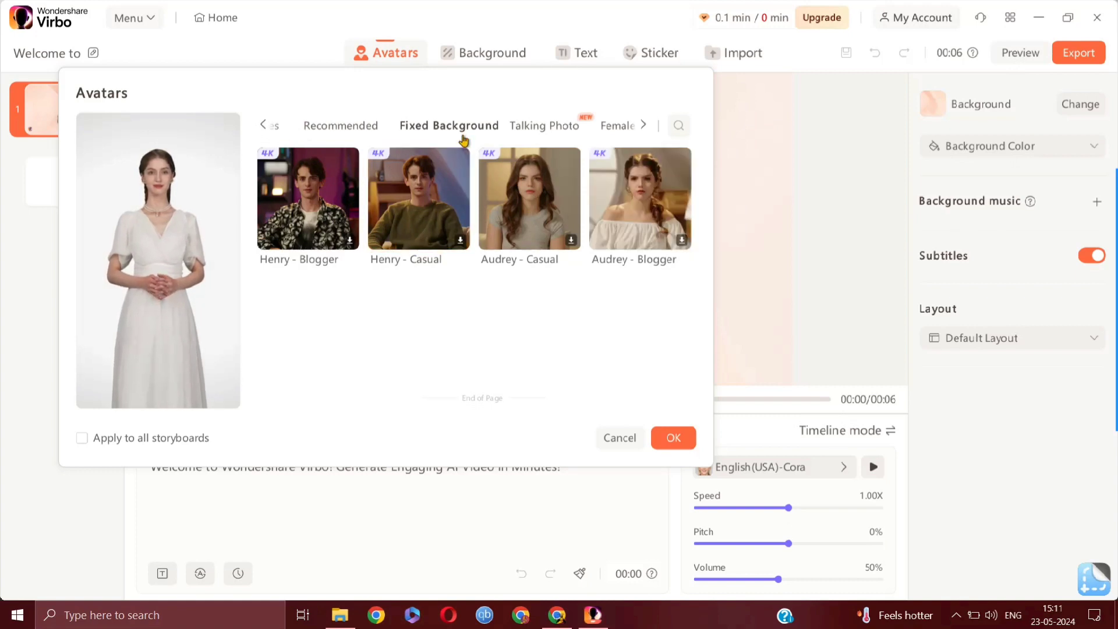
{"action": "left_click", "coordinate": [640, 125]}
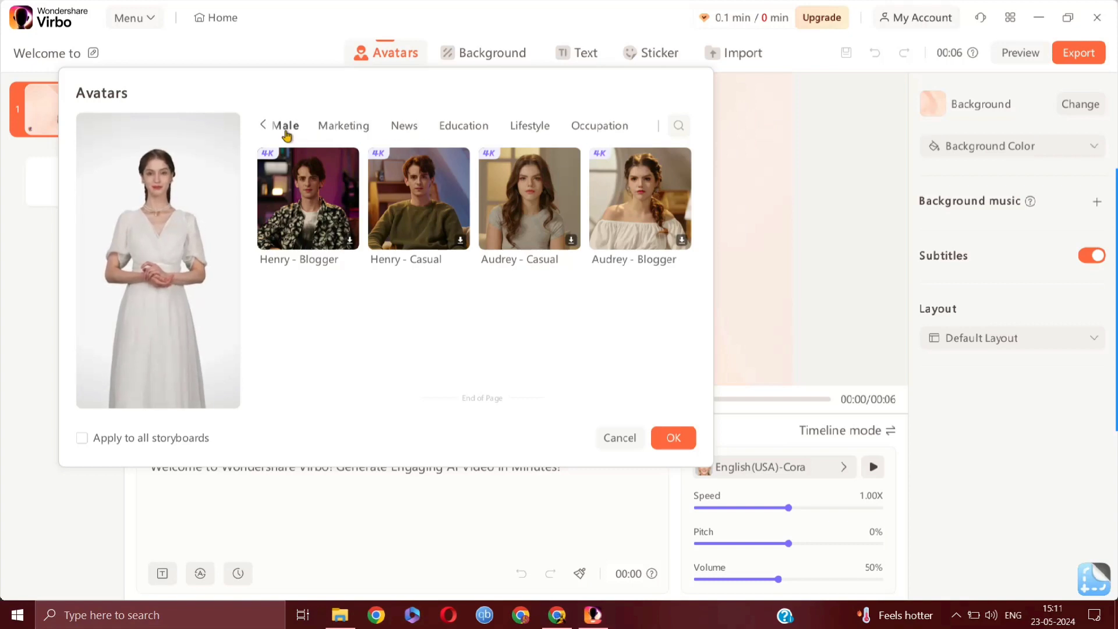
{"action": "left_click", "coordinate": [262, 124]}
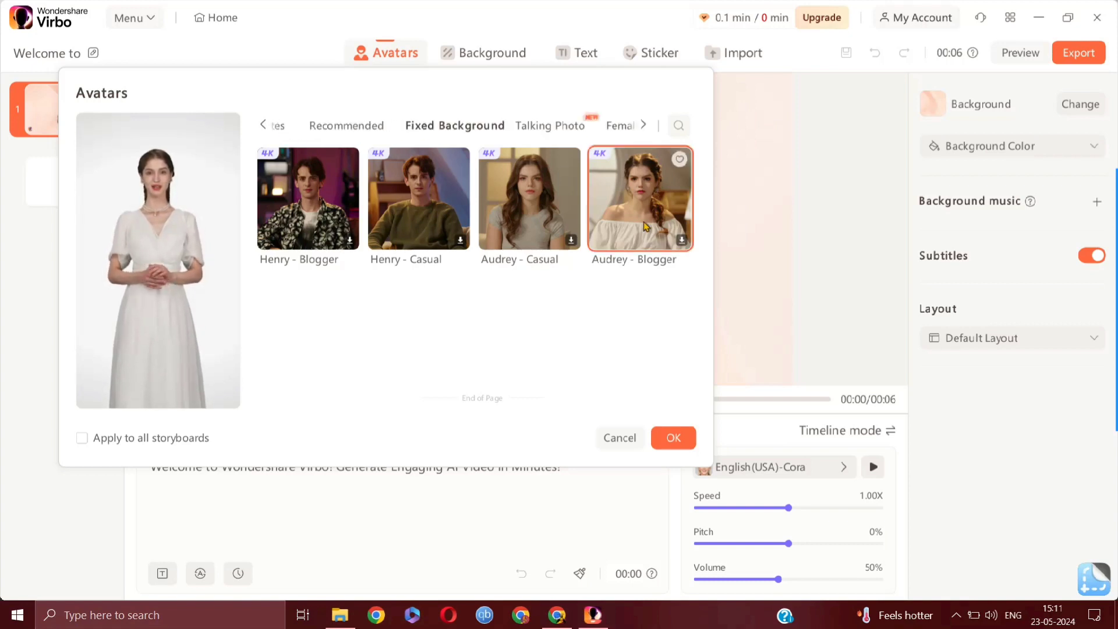
{"action": "left_click", "coordinate": [645, 227]}
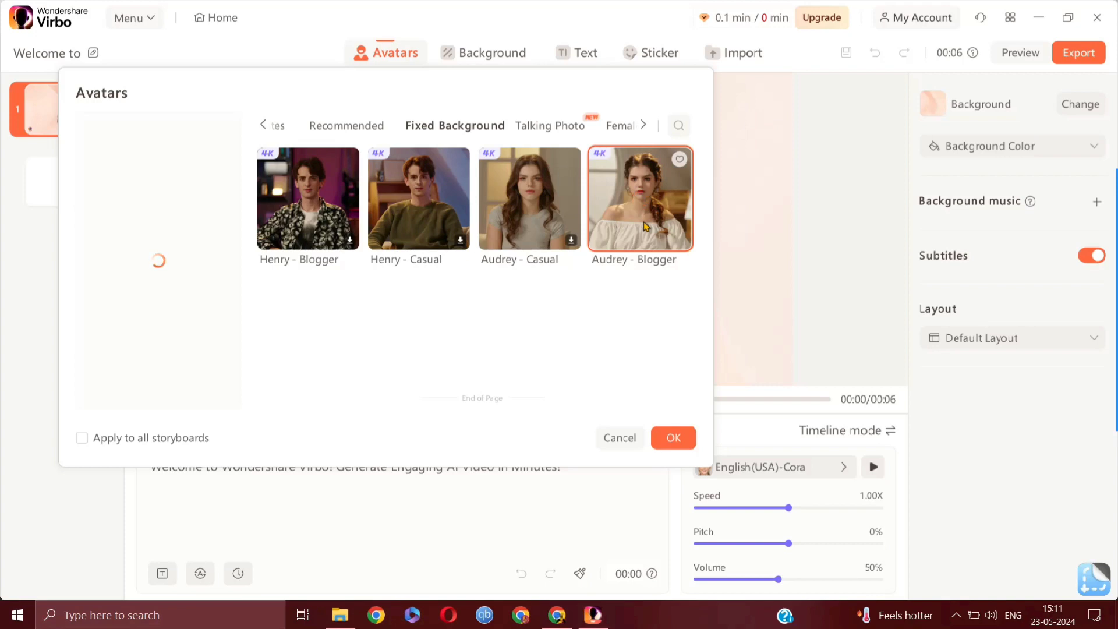
{"action": "left_click", "coordinate": [677, 438]}
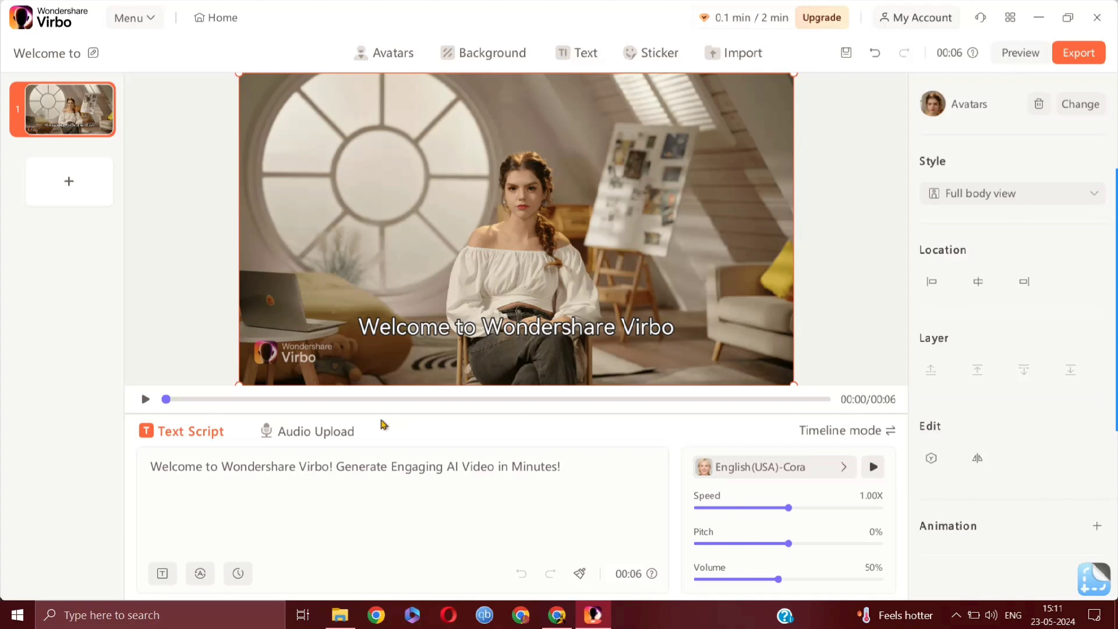
Step: Replace the script with "Hallo friends, welcome to my Youtube channel TJS YOUTUBE TIPS. If you don't subscribe my channel, please press the subscribe button." and preview it
{"action": "left_click", "coordinate": [194, 474]}
{"action": "key", "text": "ctrl+a"}
{"action": "key", "text": "BackSpace"}
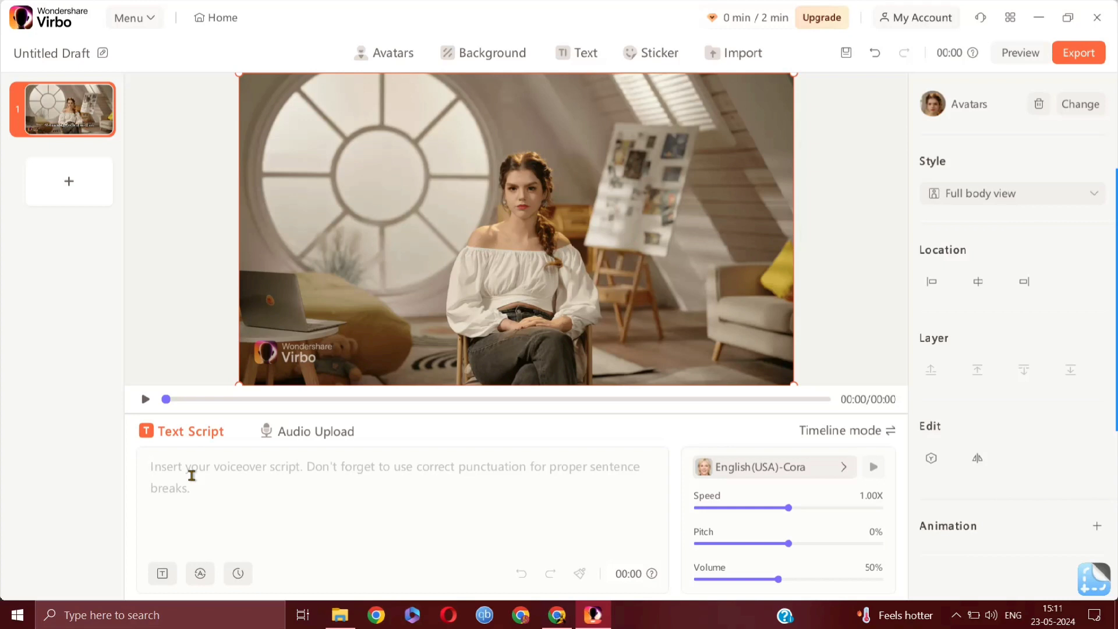
{"action": "key", "text": "ctrl+z"}
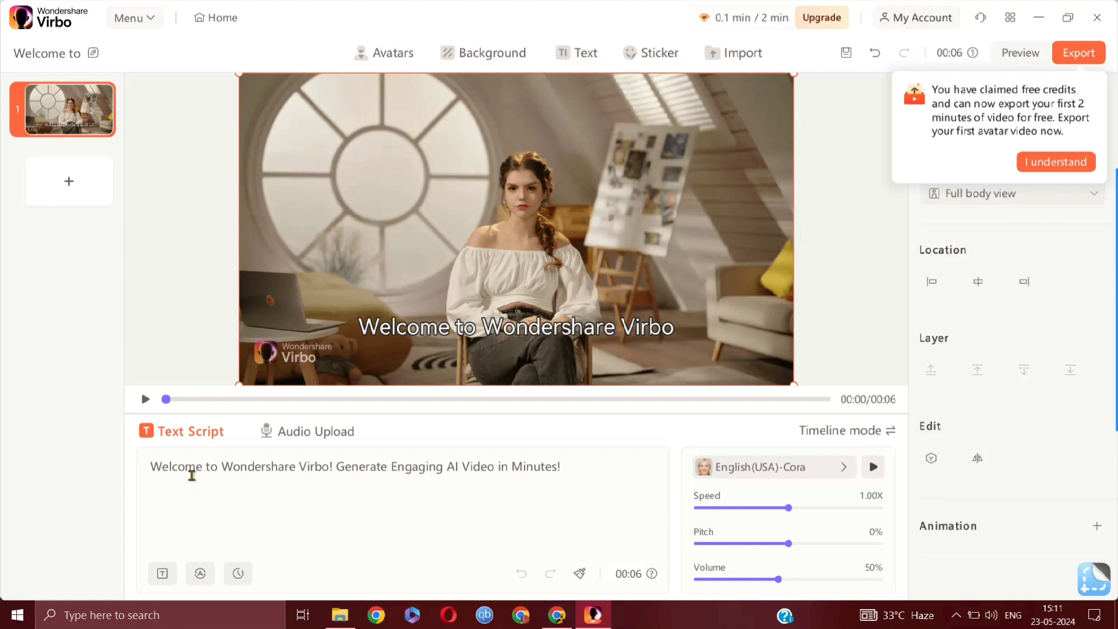
{"action": "left_click", "coordinate": [873, 468]}
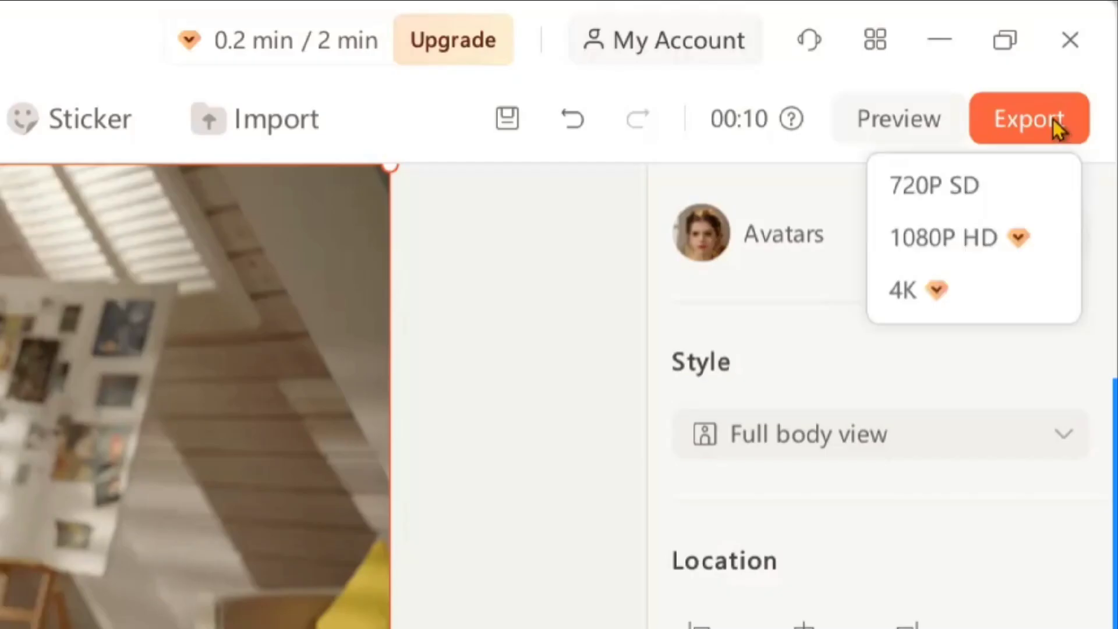
Step: Export the avatar video at 720P and download it as the MP4 file Hallo frie
{"action": "left_click", "coordinate": [1087, 54]}
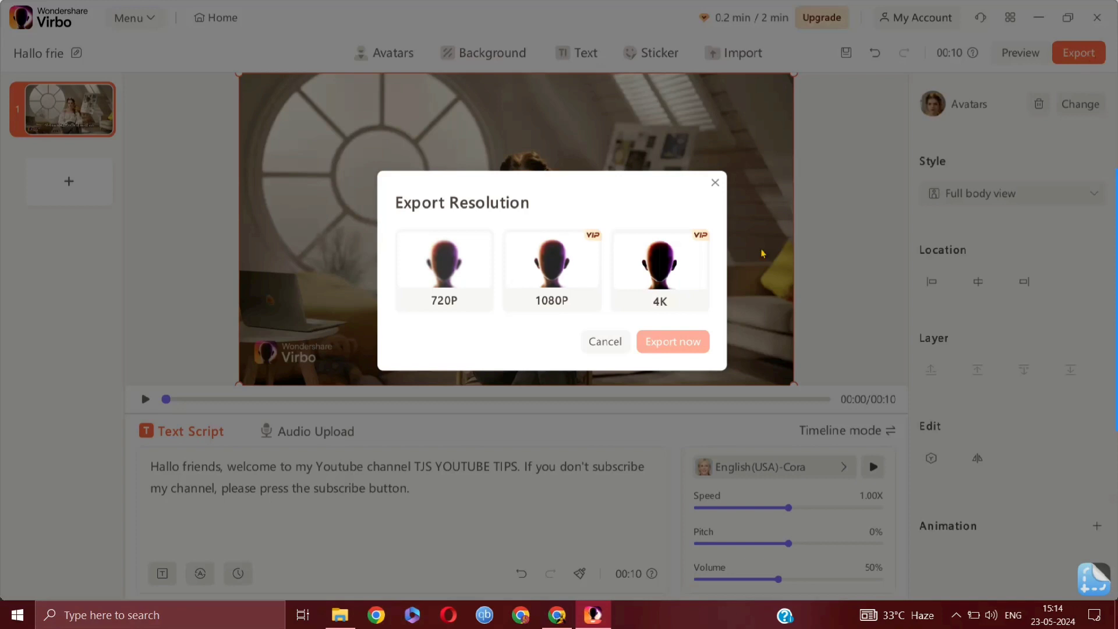
{"action": "left_click", "coordinate": [422, 283]}
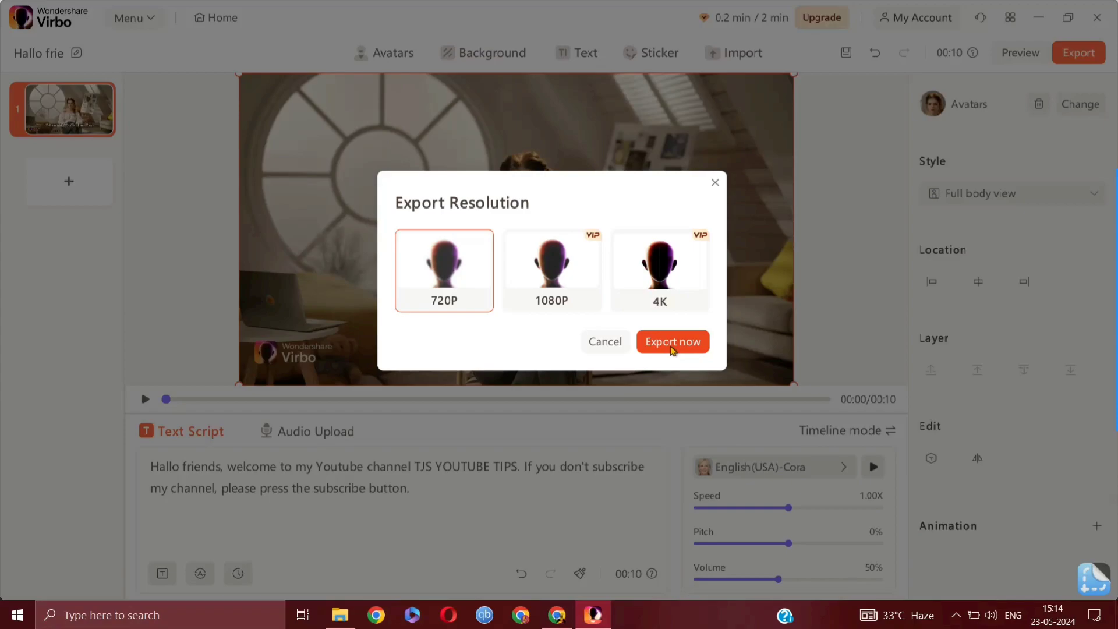
{"action": "left_click", "coordinate": [673, 343]}
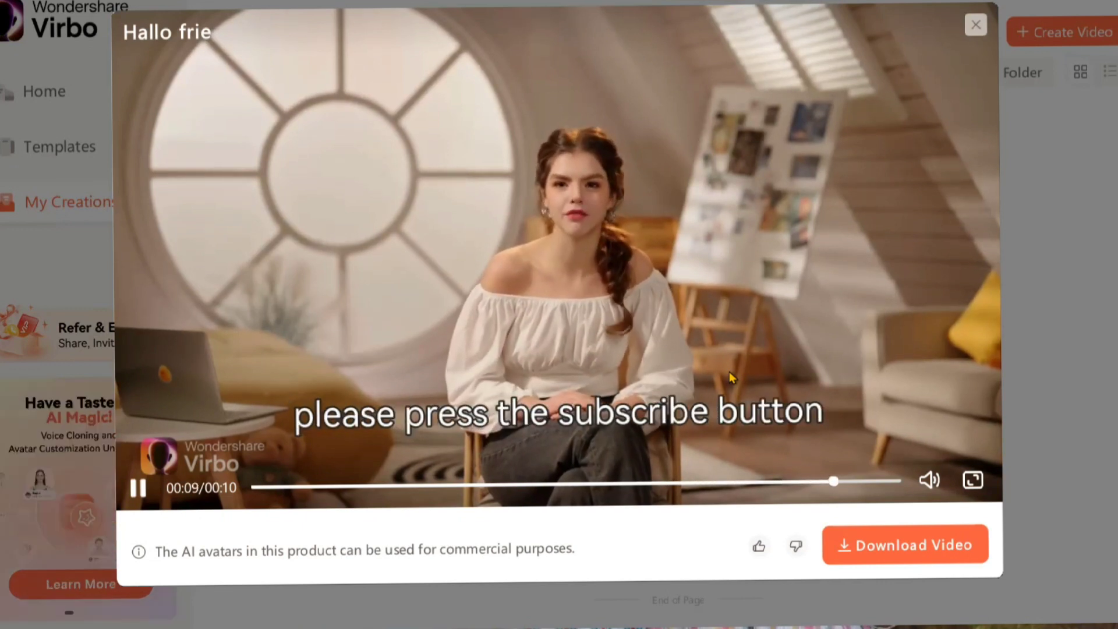
{"action": "left_click", "coordinate": [896, 536]}
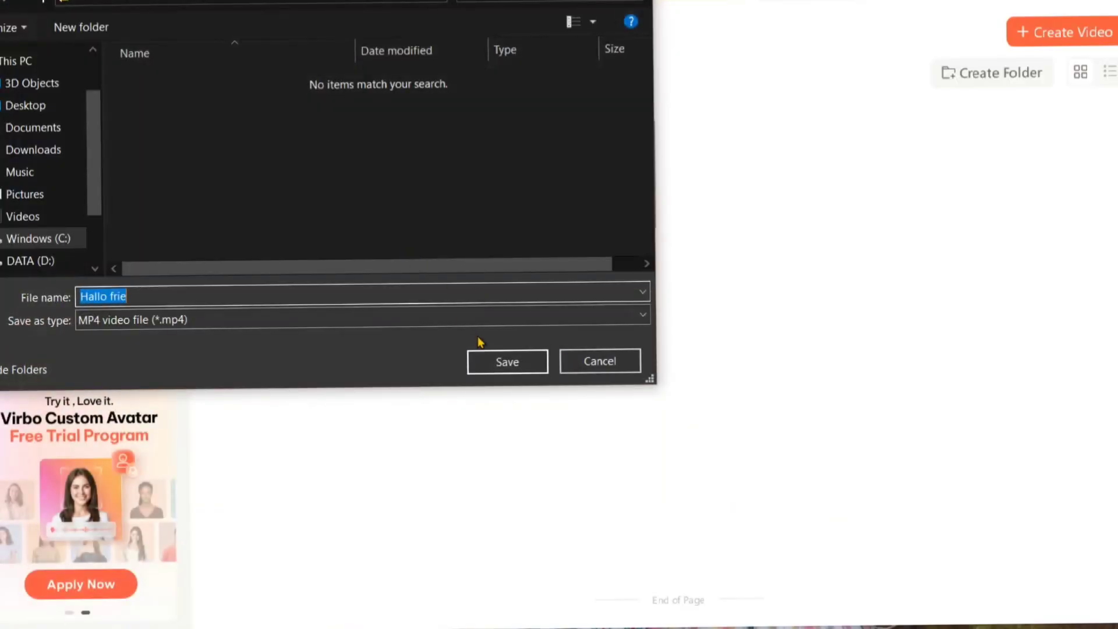
{"action": "left_click", "coordinate": [501, 361]}
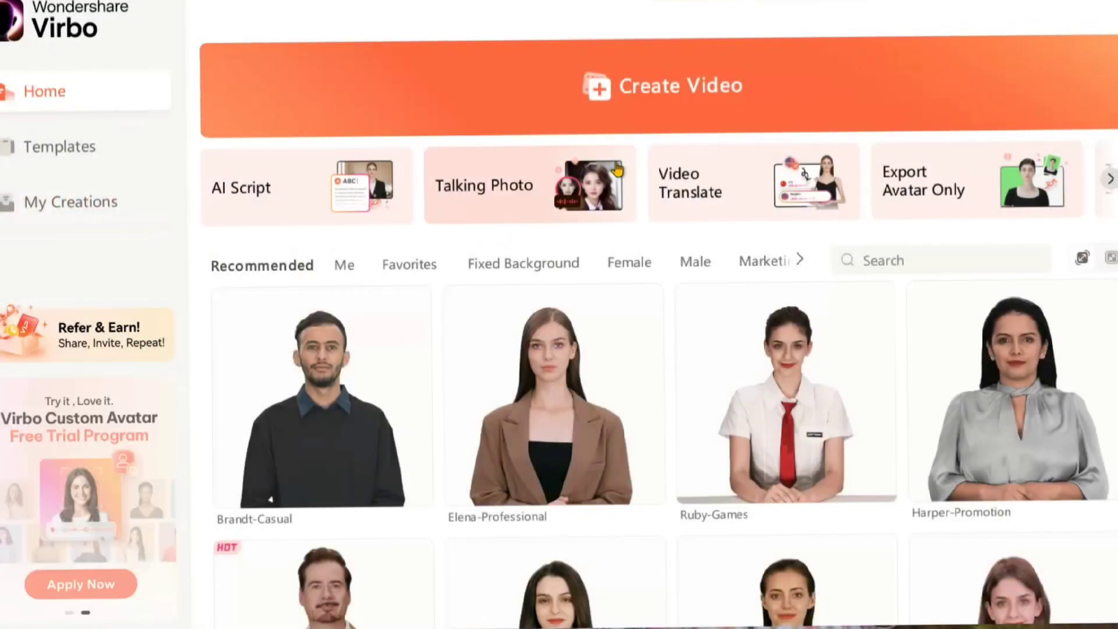
Step: Start a Video Translate project and upload Hallo frie(1).mp4 from the Downloads folder
{"action": "left_click", "coordinate": [681, 199]}
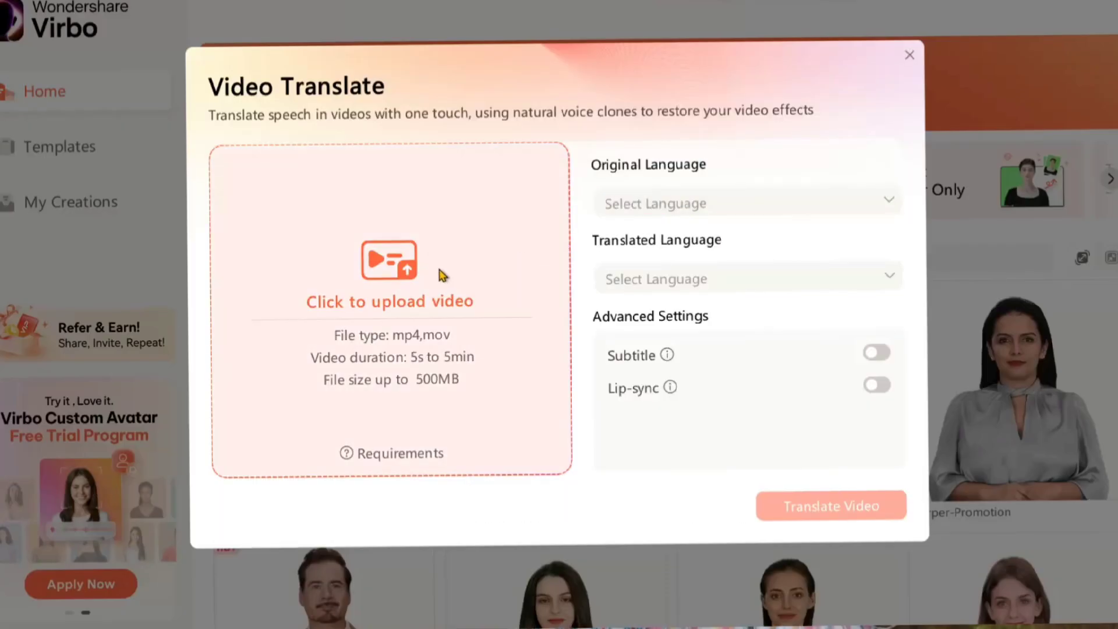
{"action": "left_click", "coordinate": [411, 318]}
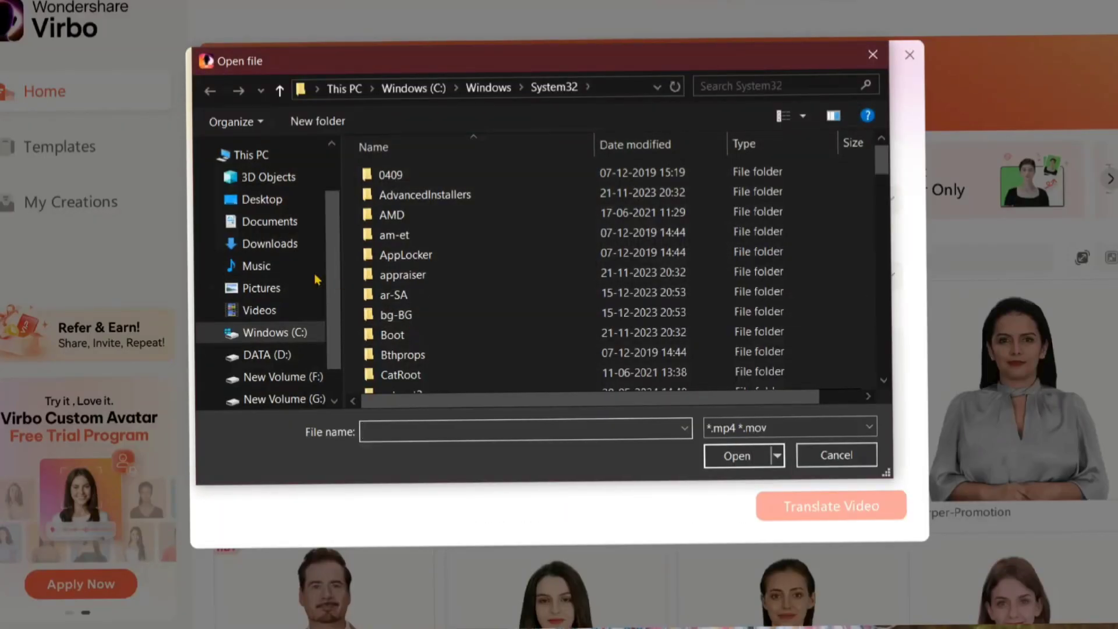
{"action": "left_click", "coordinate": [275, 248]}
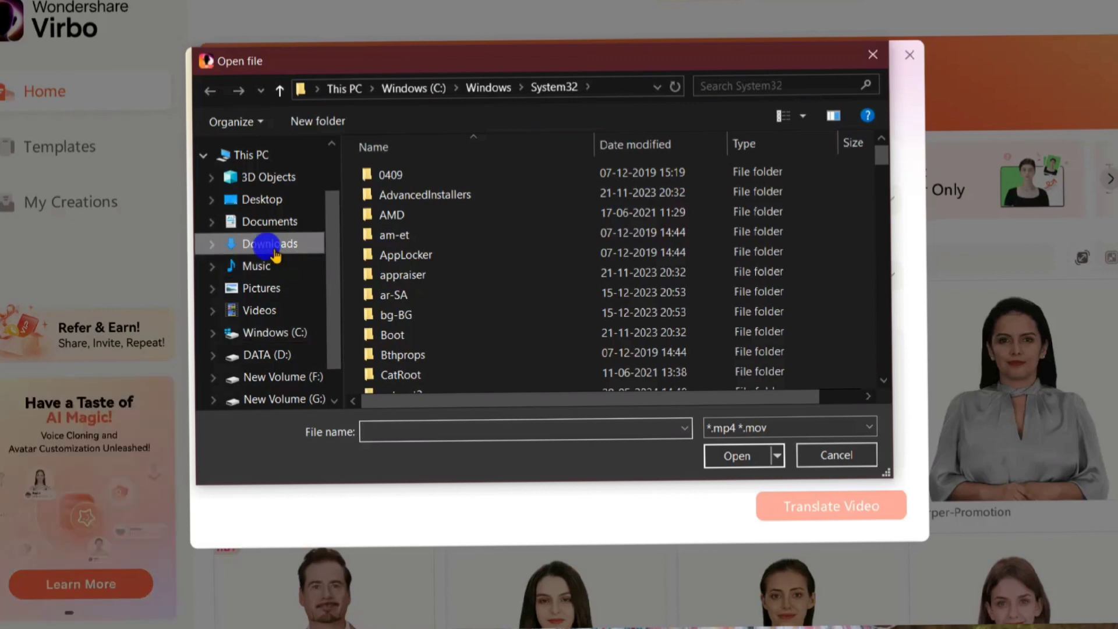
{"action": "double_click", "coordinate": [437, 239]}
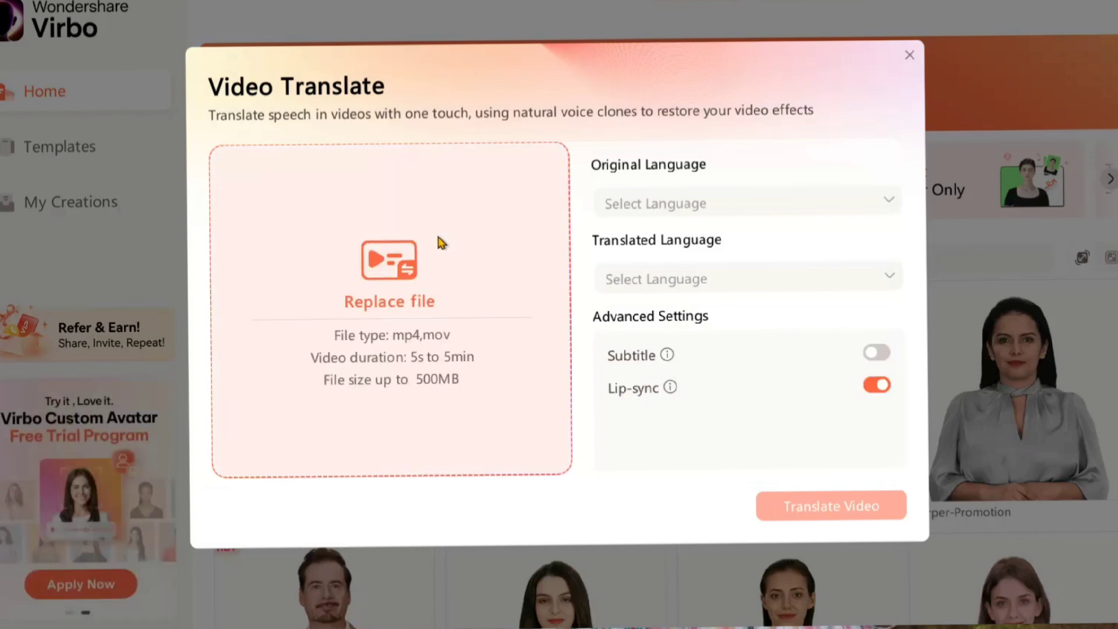
Step: Translate the uploaded video from English to Tamil with subtitles enabled
{"action": "left_click", "coordinate": [774, 199]}
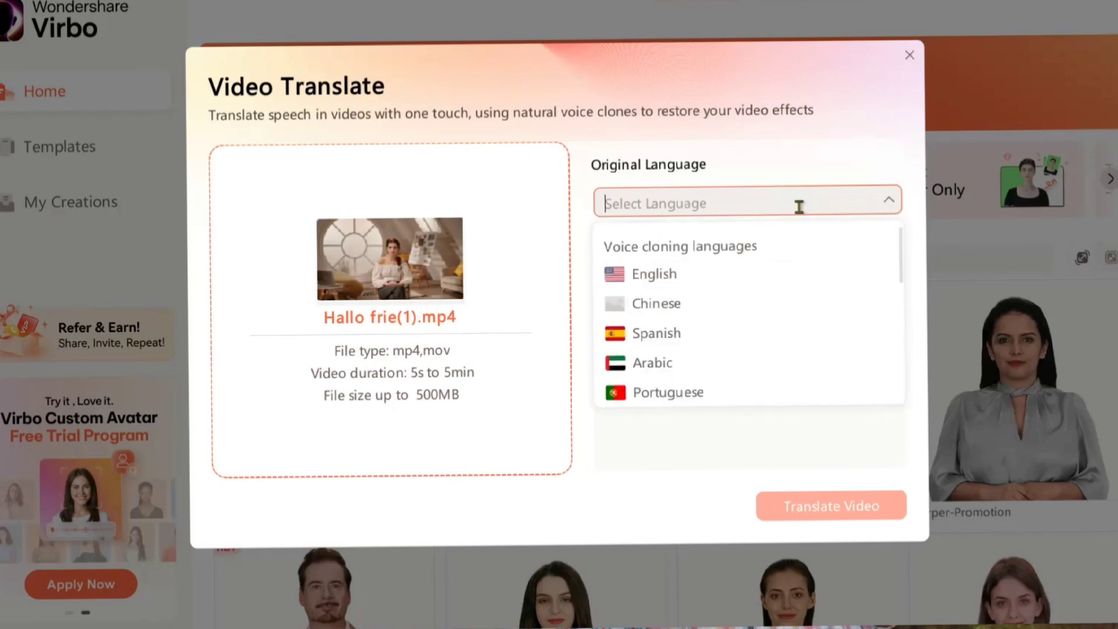
{"action": "left_click", "coordinate": [651, 275]}
{"action": "left_click", "coordinate": [699, 277]}
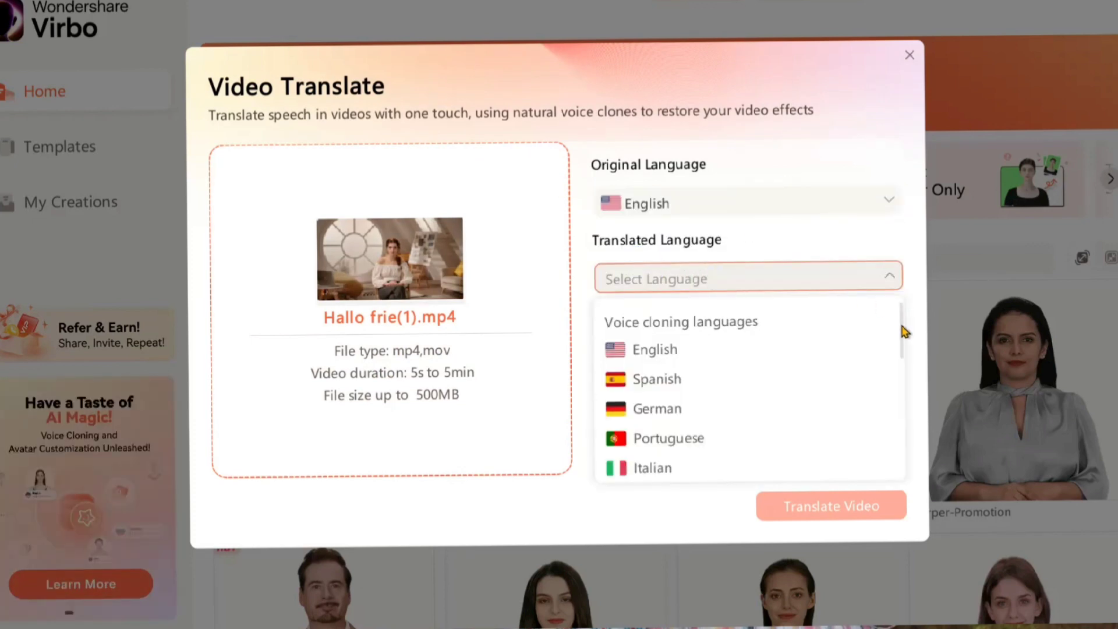
{"action": "left_click_drag", "start_coordinate": [900, 331], "coordinate": [901, 456]}
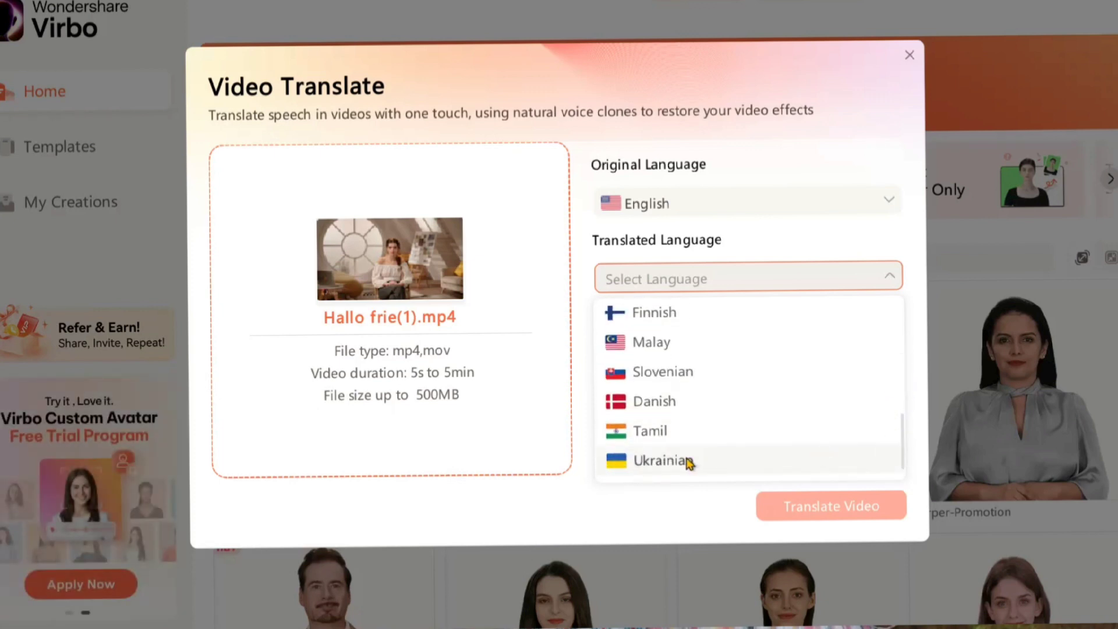
{"action": "left_click", "coordinate": [659, 430]}
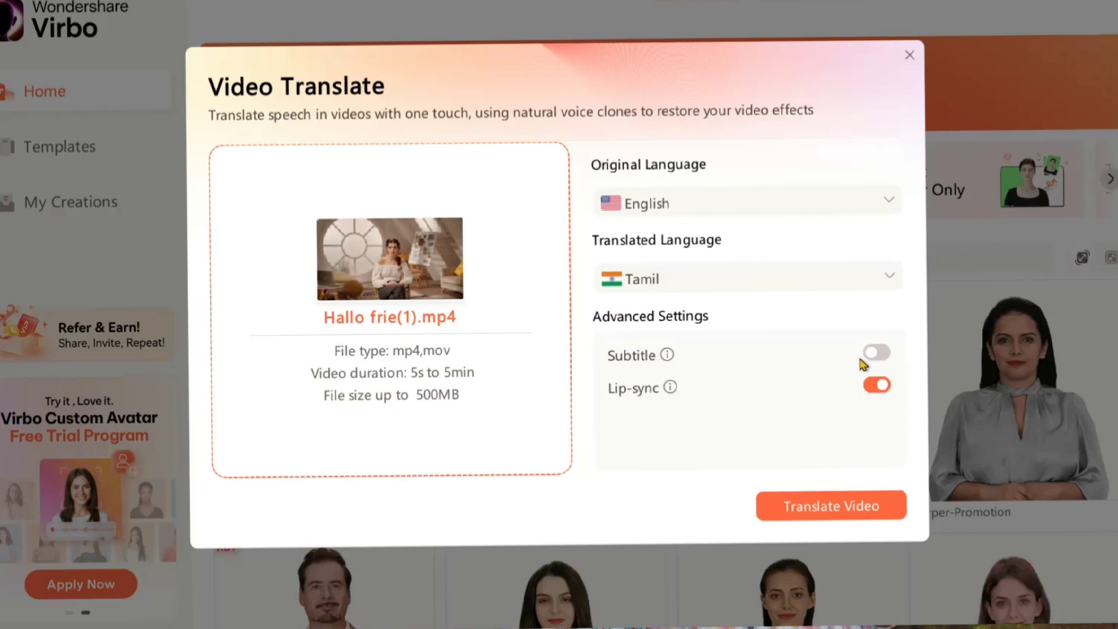
{"action": "left_click", "coordinate": [879, 352]}
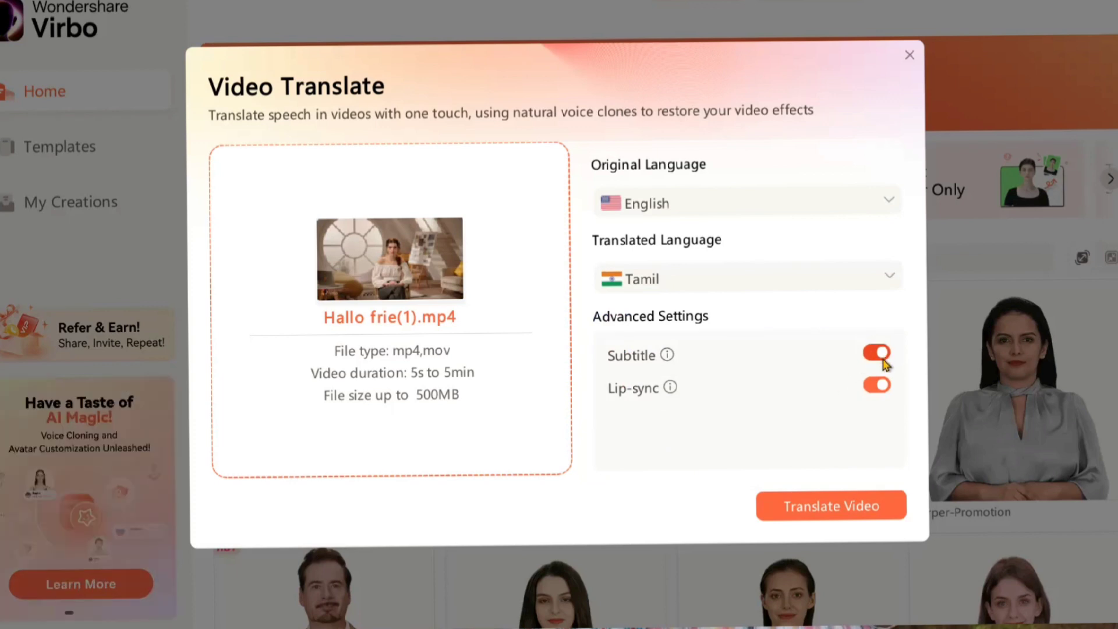
{"action": "left_click", "coordinate": [807, 500]}
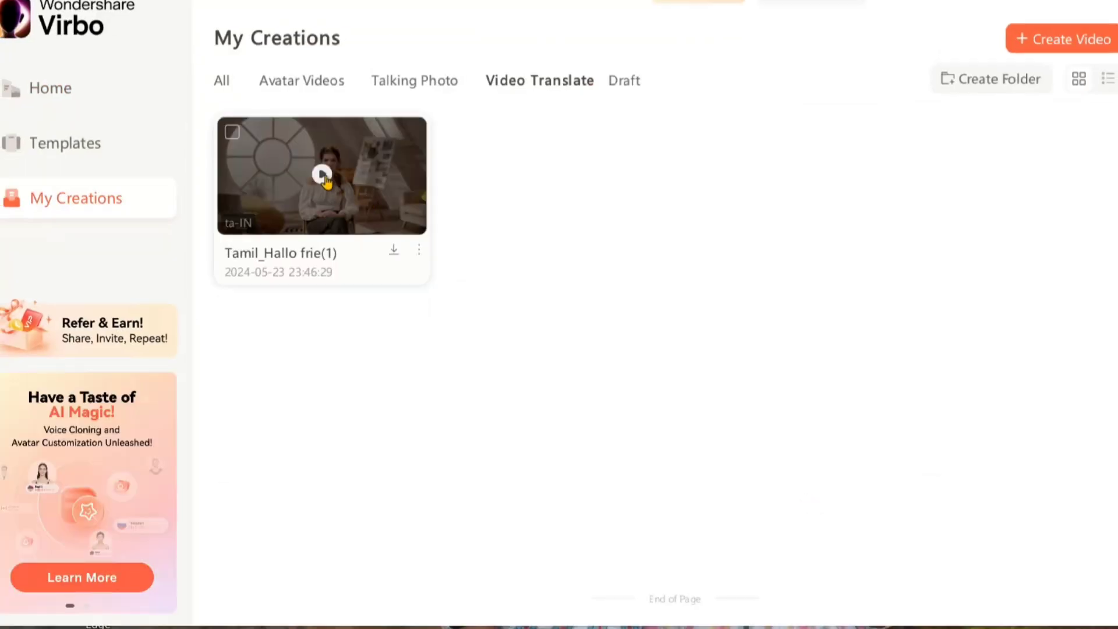
Step: Play the translated video and download it as the MP4 file Tamil_Hallo frie(1) in Downloads
{"action": "left_click", "coordinate": [322, 174]}
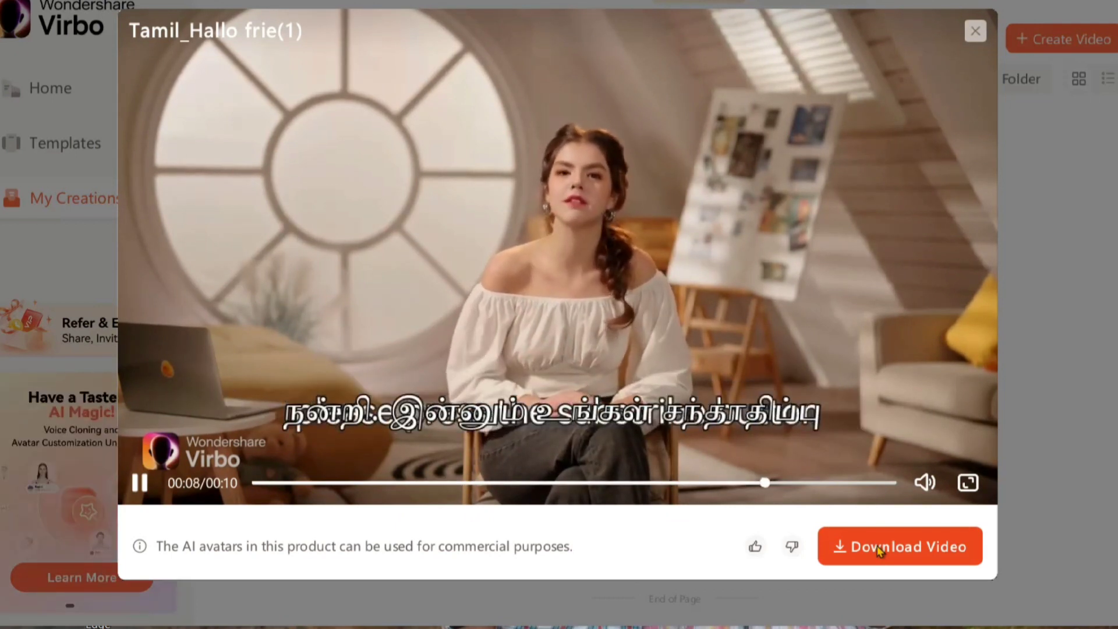
{"action": "left_click", "coordinate": [887, 551]}
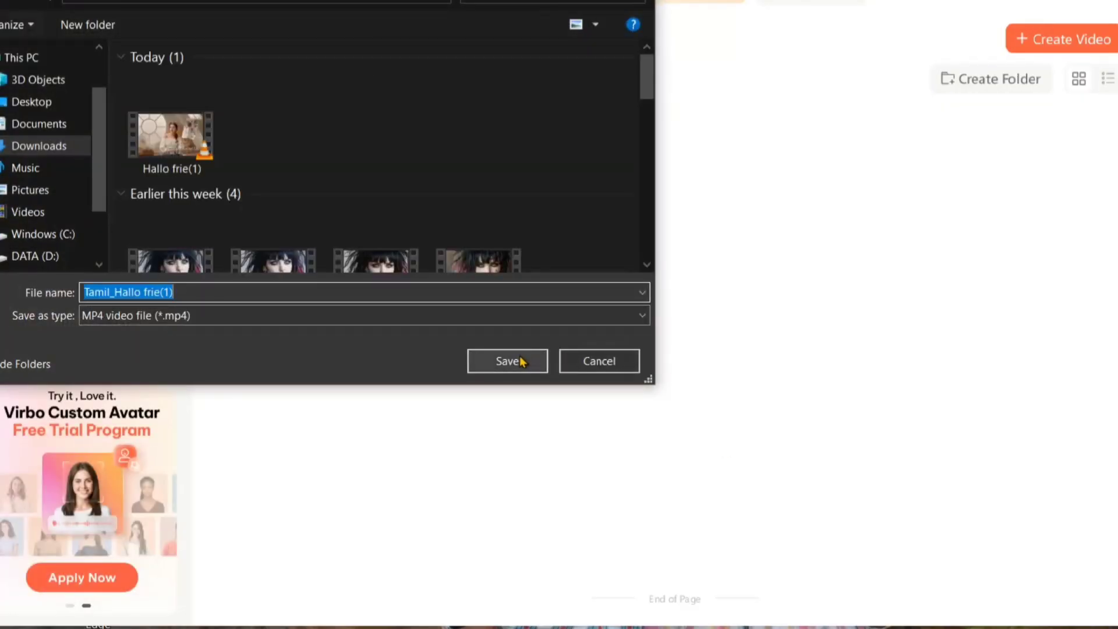
{"action": "left_click", "coordinate": [522, 362]}
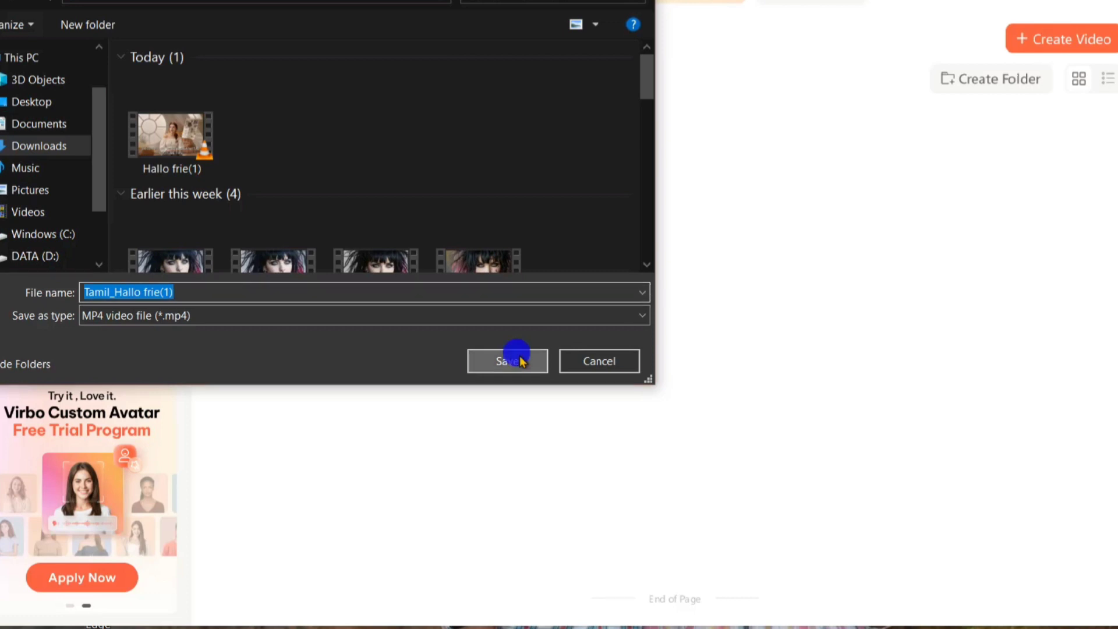